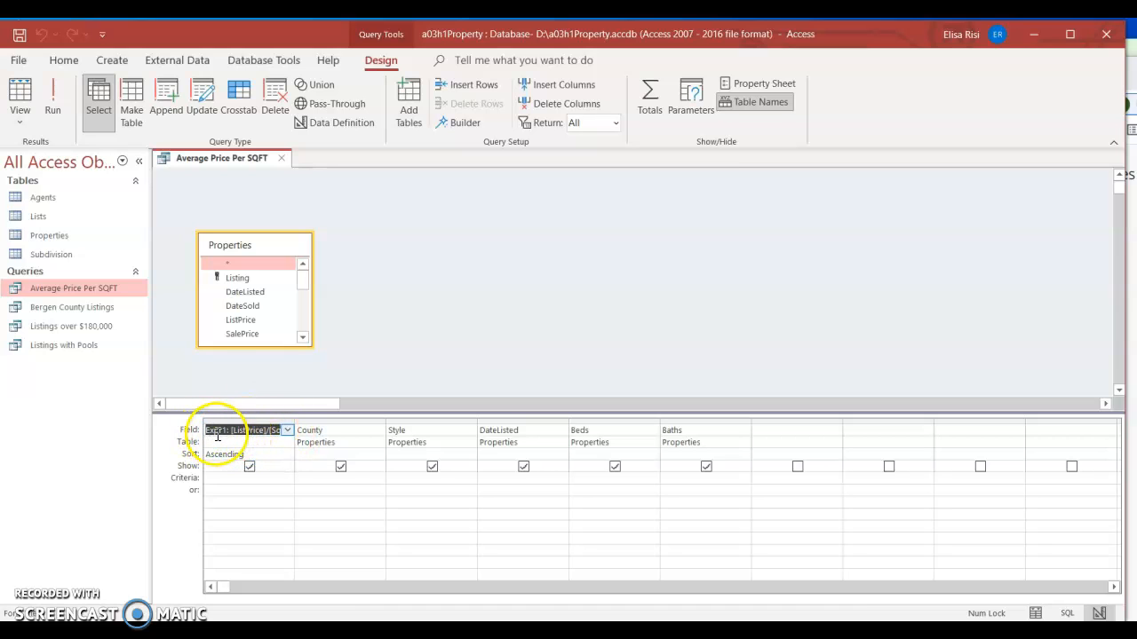
Step: Highlight the Expr1 name of the calculated field in the Average Price Per SQFT query, and switch the query to Datasheet view
left_click_drag(234, 434, 247, 432)
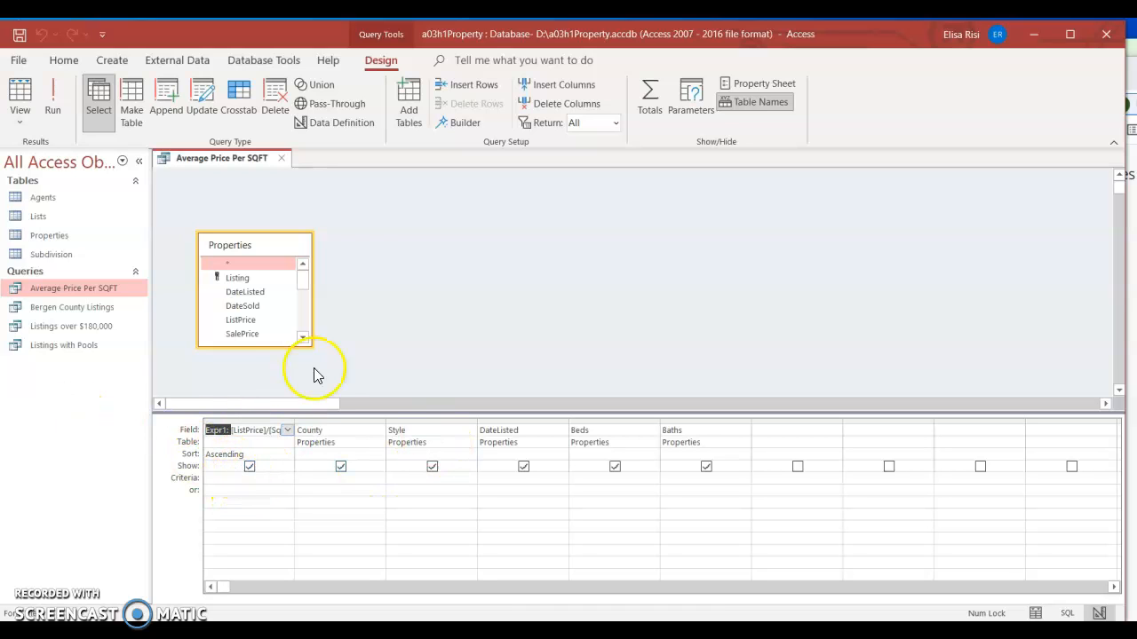
left_click(13, 119)
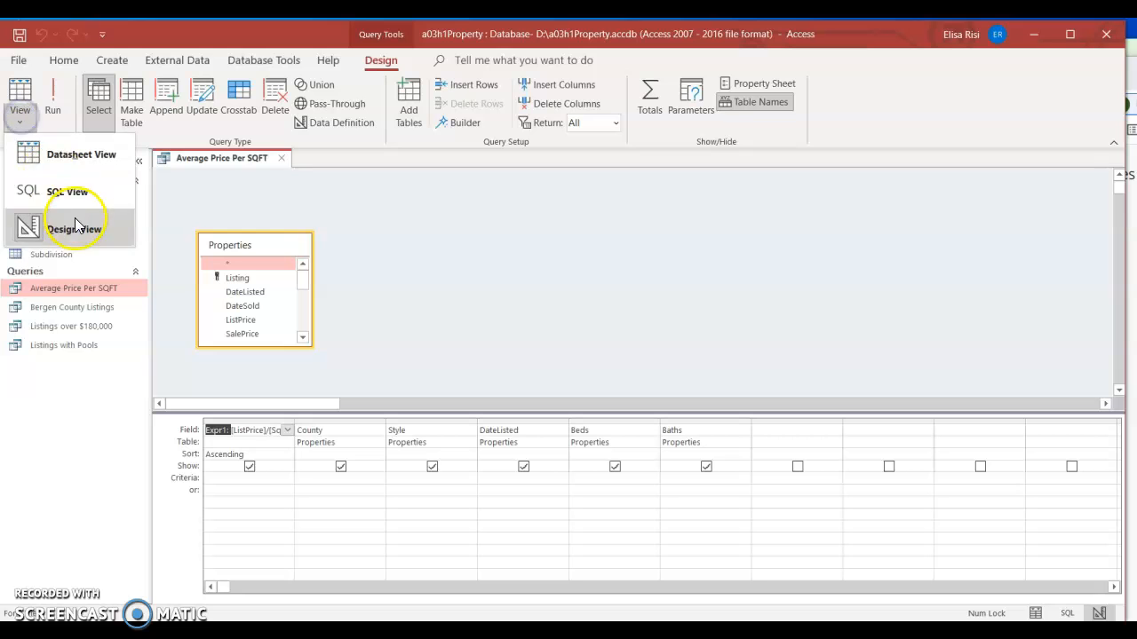
left_click(55, 160)
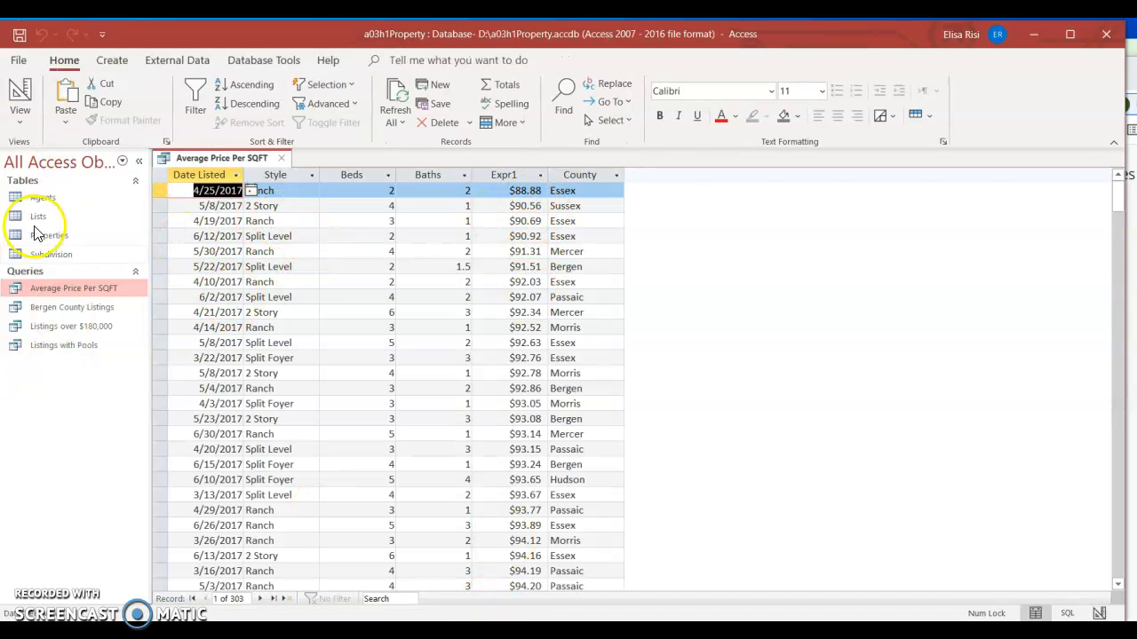
Step: Open the Bergen County Listings query and show it in Design view to examine its County criterion
left_click(53, 308)
double_click(54, 308)
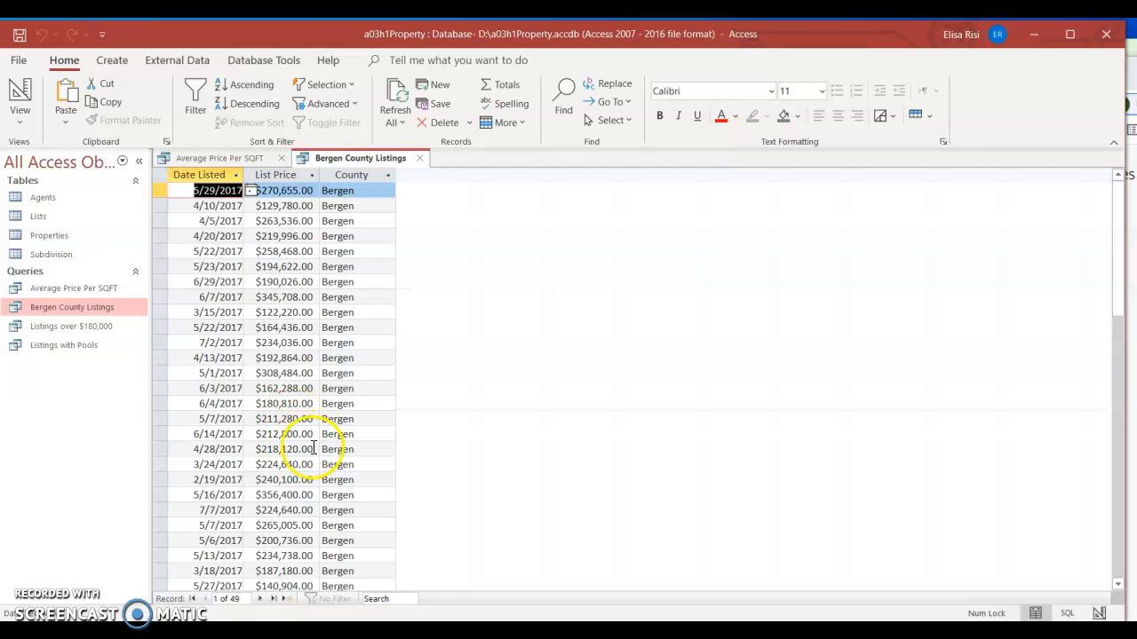
left_click(20, 120)
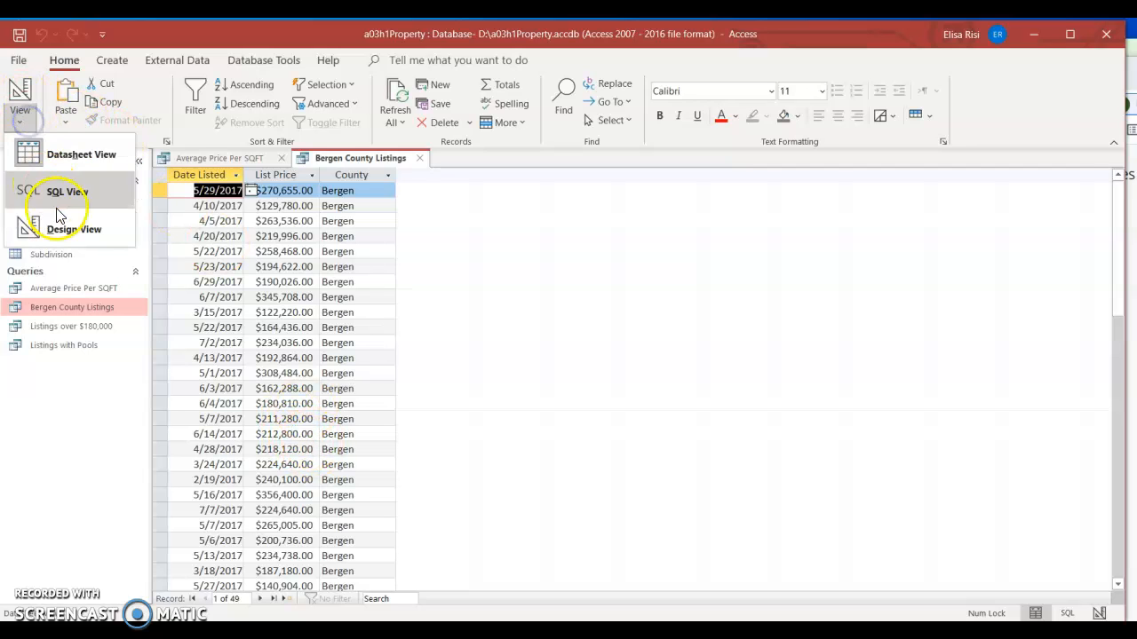
left_click(64, 227)
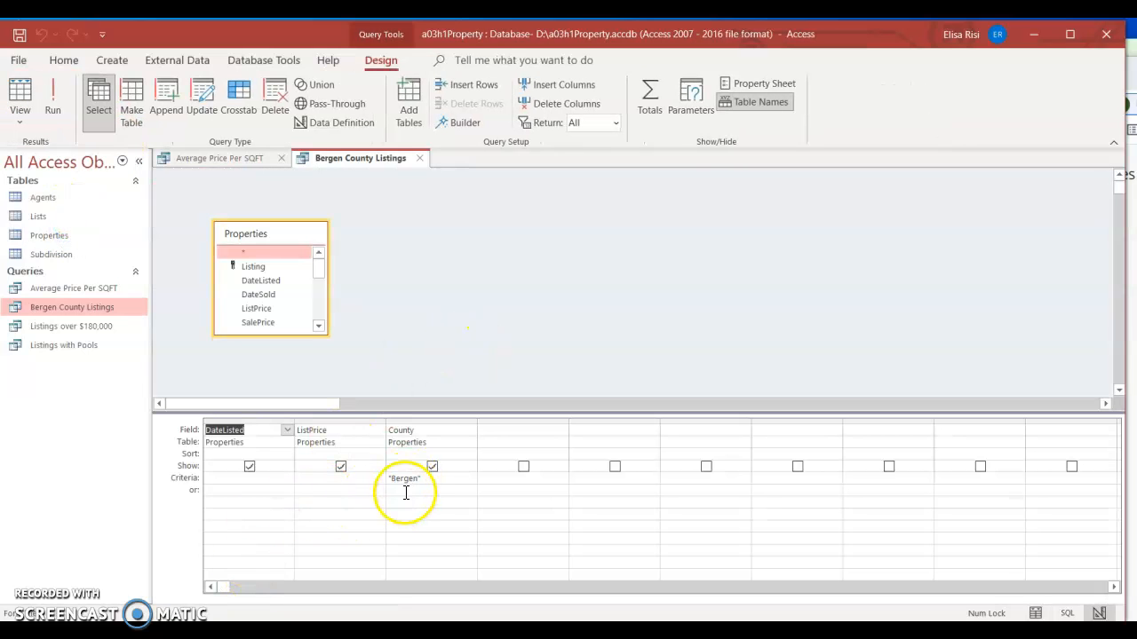
Step: In the Listings over $180,000 query's design, try =>180000 as the ListPrice criterion, correct it to >180000 and show the datasheet
left_click(70, 326)
double_click(70, 325)
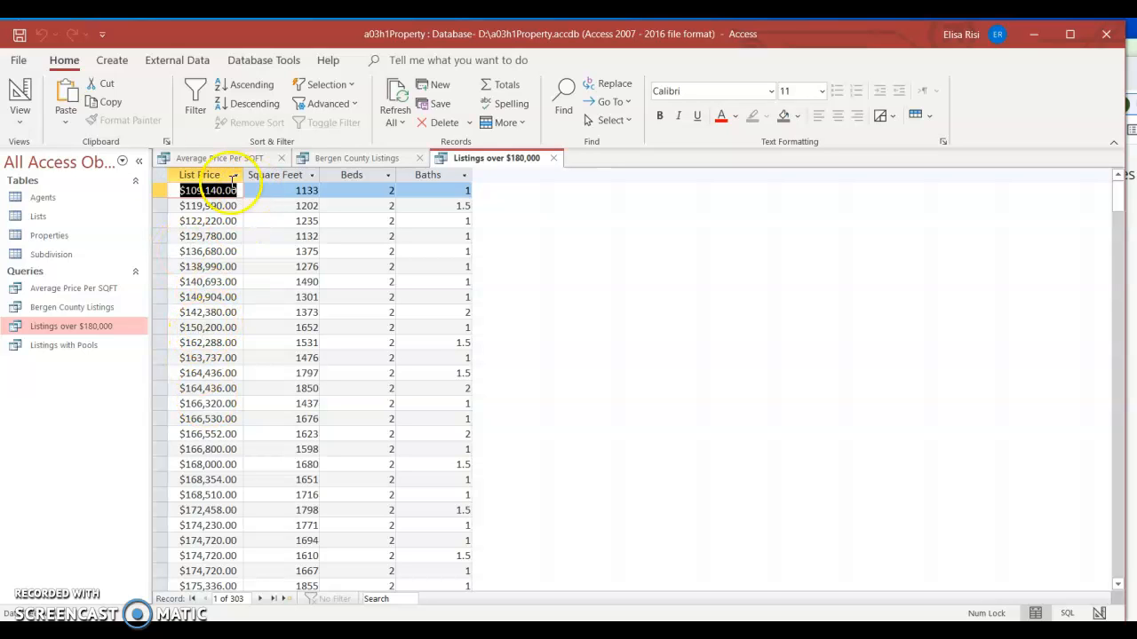
left_click(19, 116)
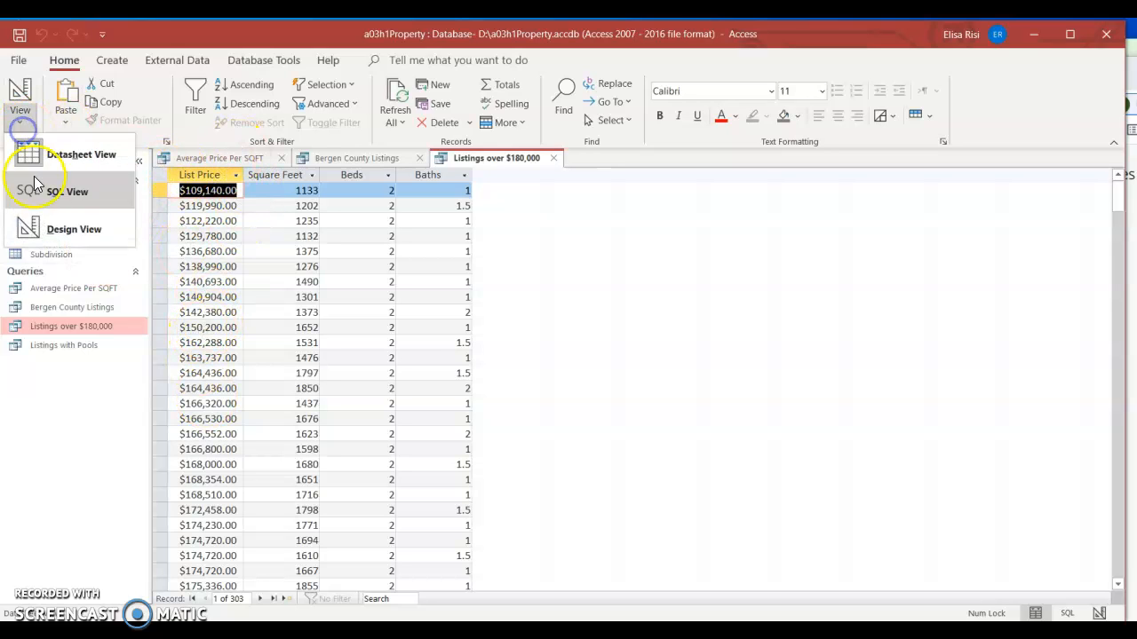
left_click(53, 224)
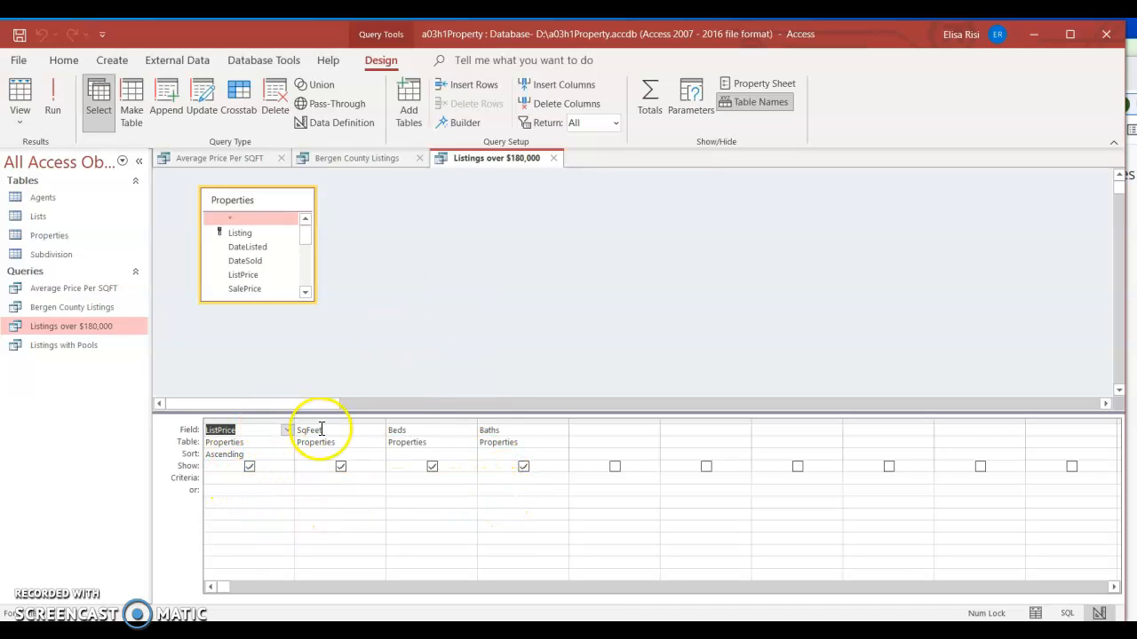
left_click(220, 480)
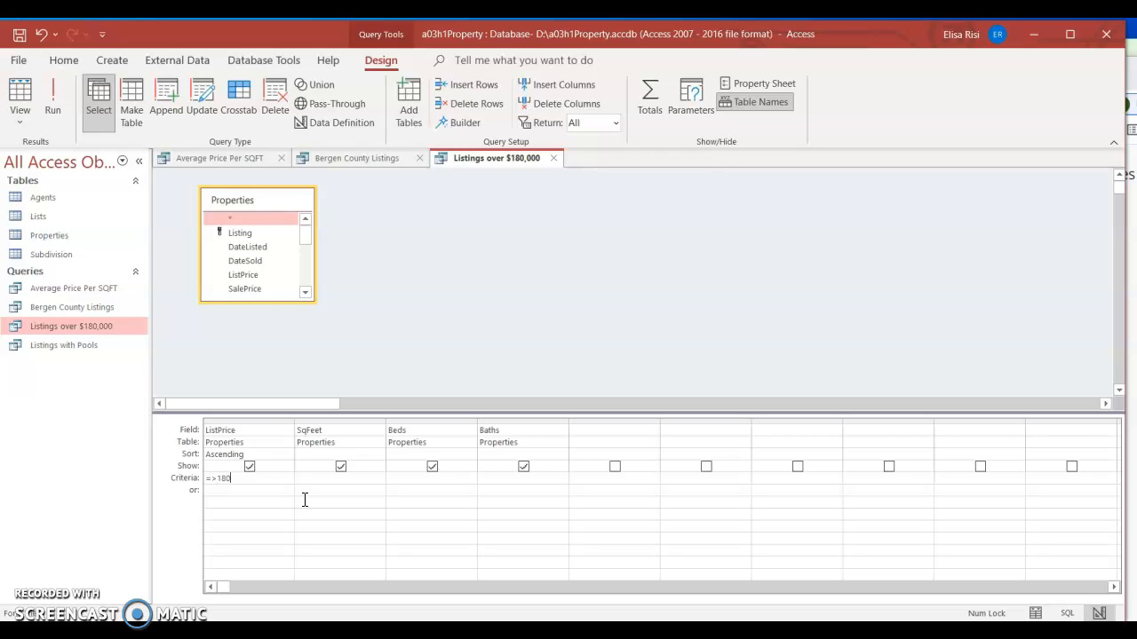
left_click(304, 500)
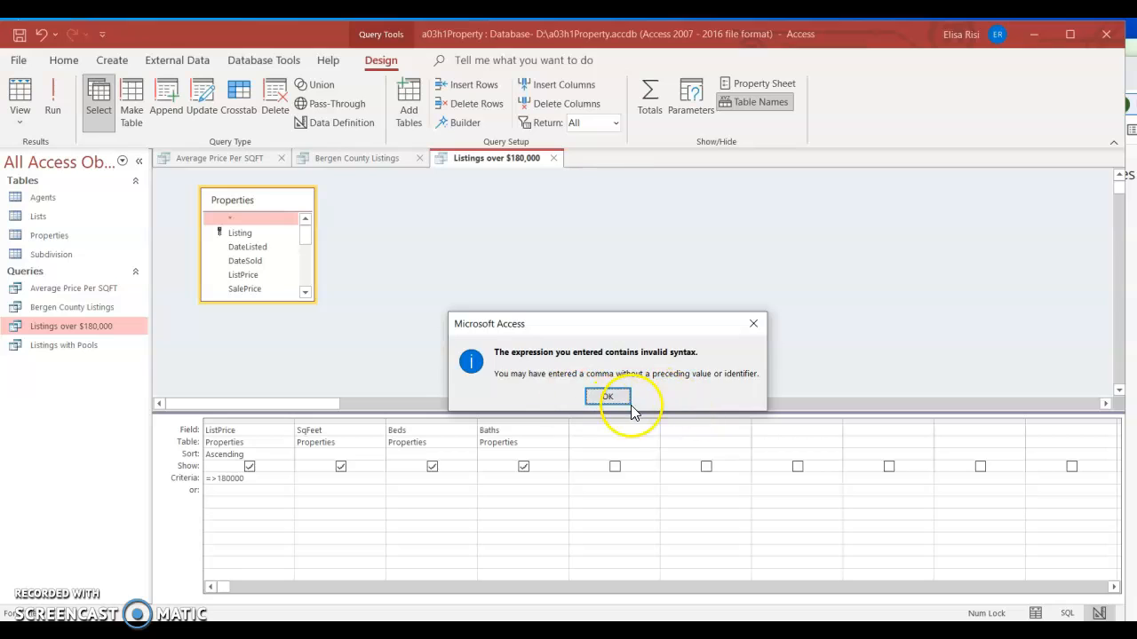
left_click(614, 398)
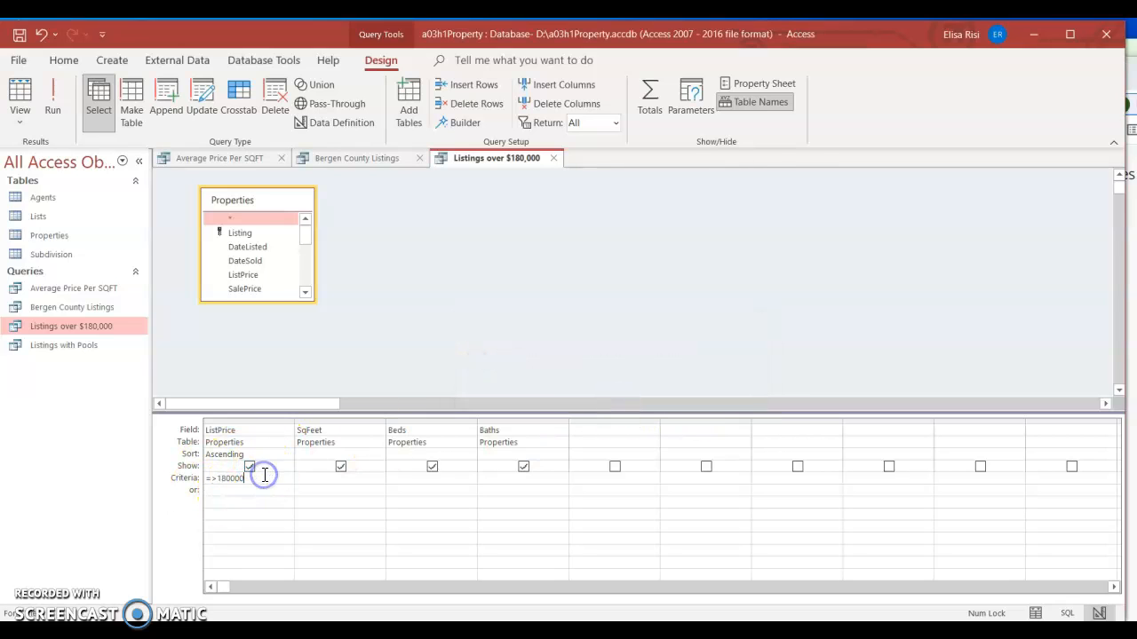
left_click(263, 480)
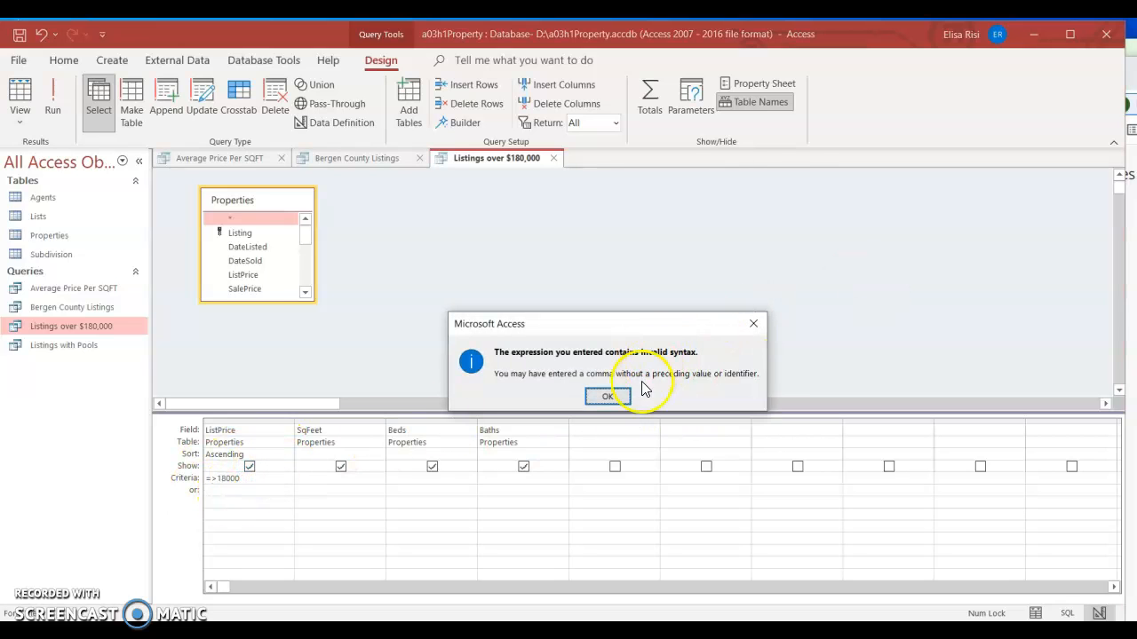
left_click(611, 397)
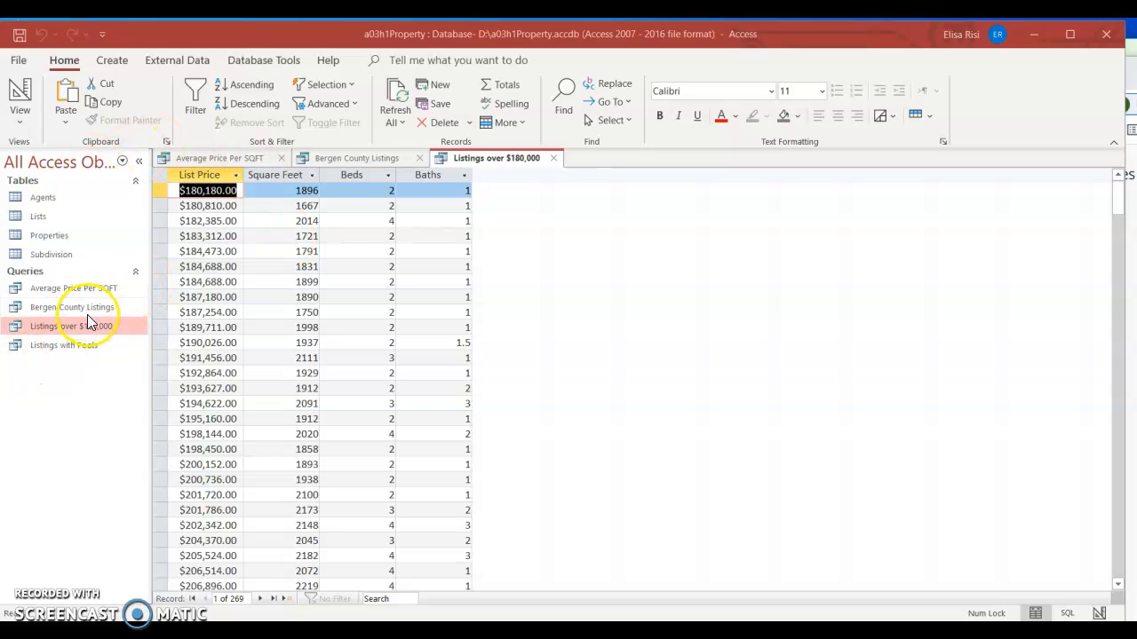
Step: Check the ListPrice criterion of the Listings over $180,000 query in Design view and return to its datasheet
left_click(22, 125)
left_click(71, 229)
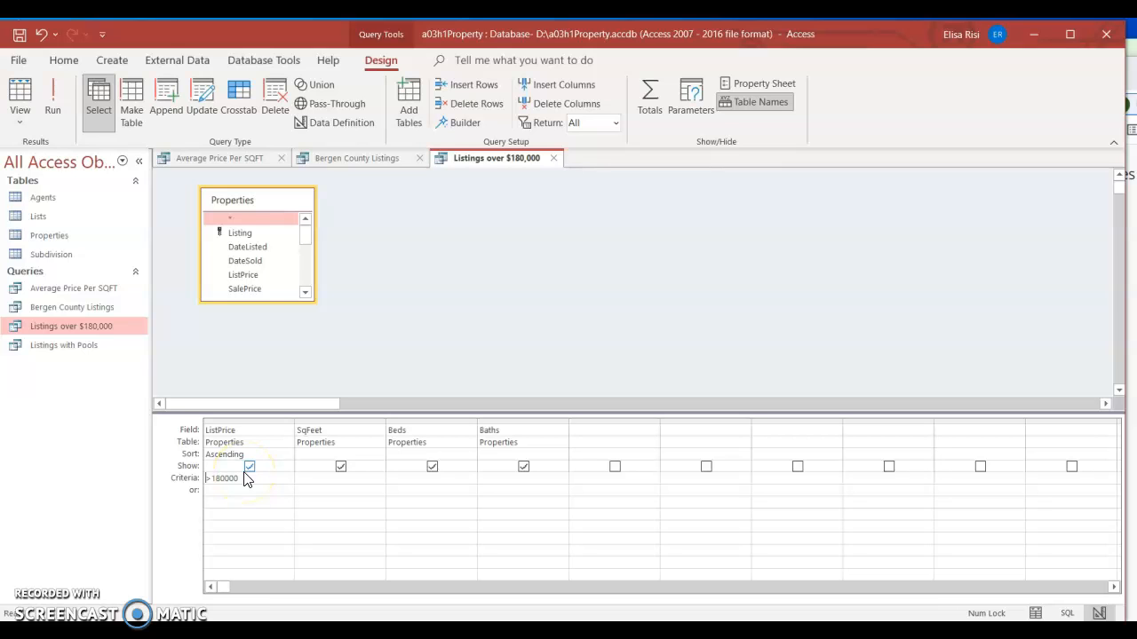
left_click(20, 123)
left_click(36, 151)
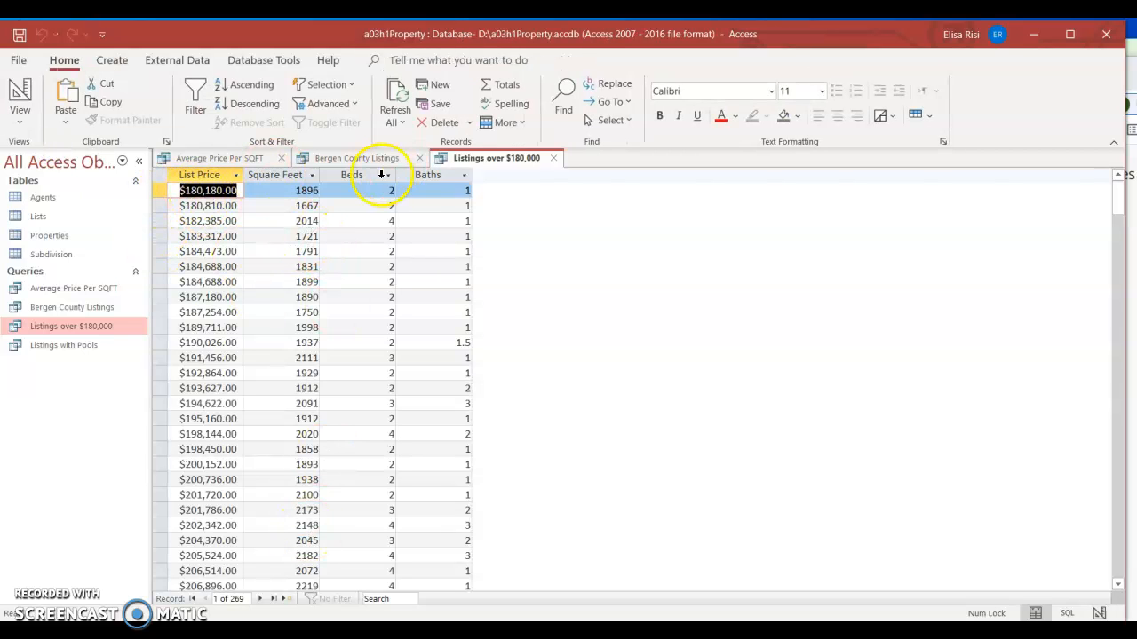
Step: Open the Listings with Pools query, cancel its parameter prompt and examine the query in Design view
double_click(51, 350)
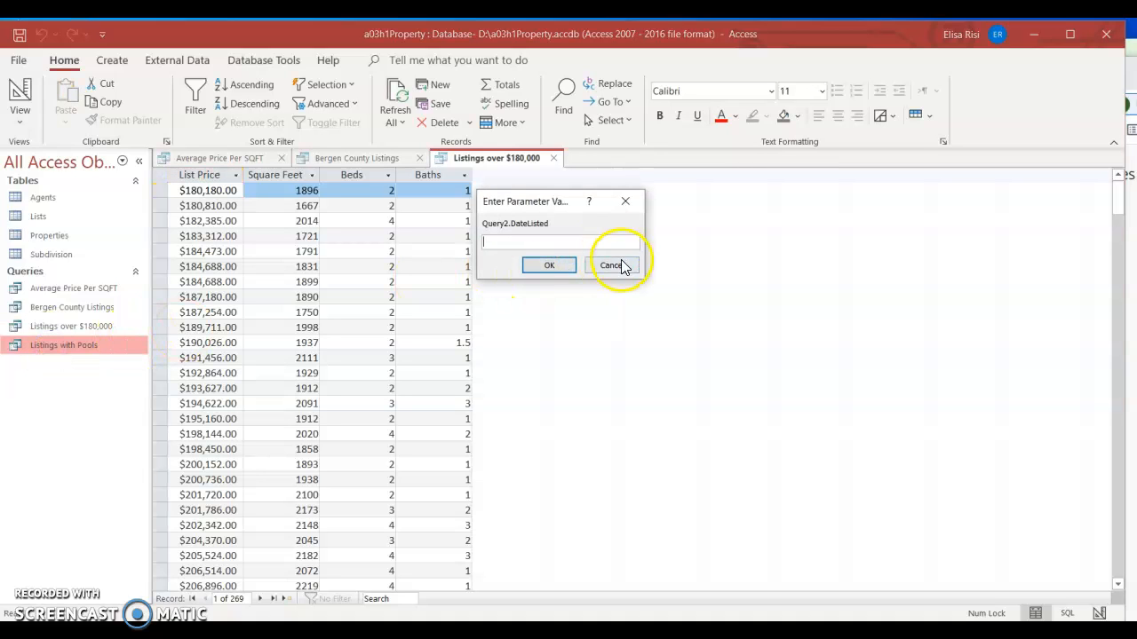
left_click(622, 266)
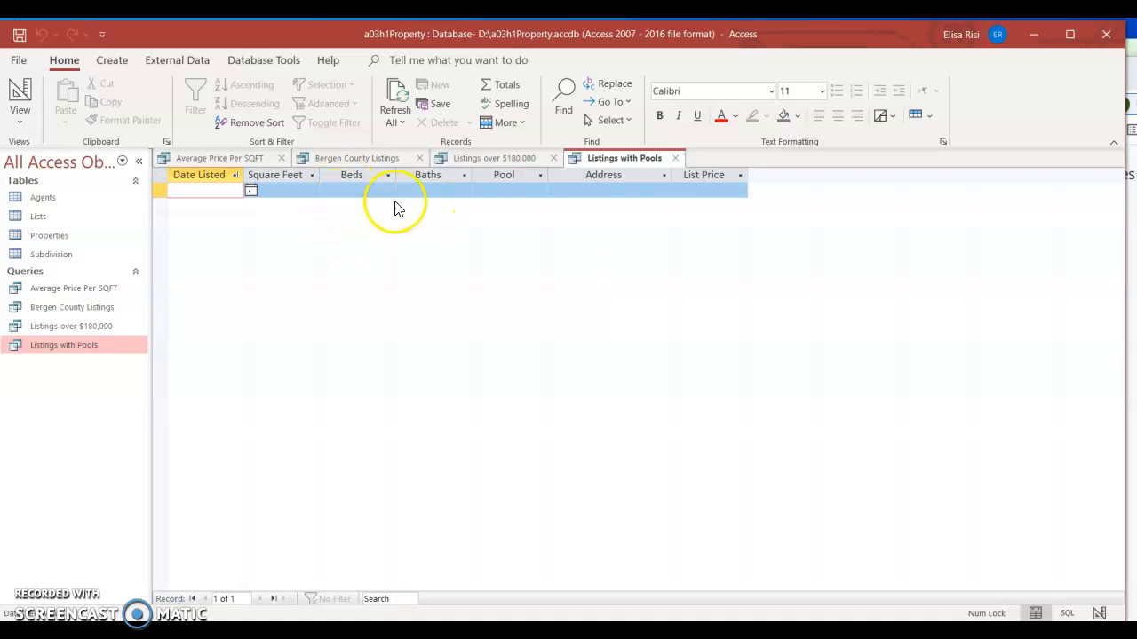
left_click(20, 114)
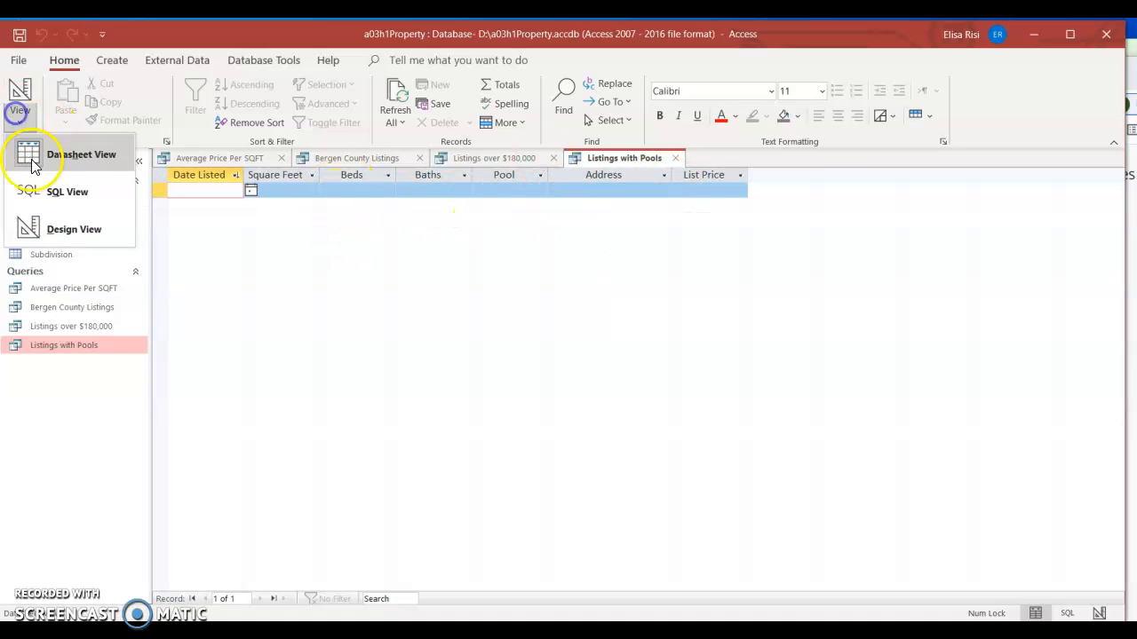
left_click(54, 230)
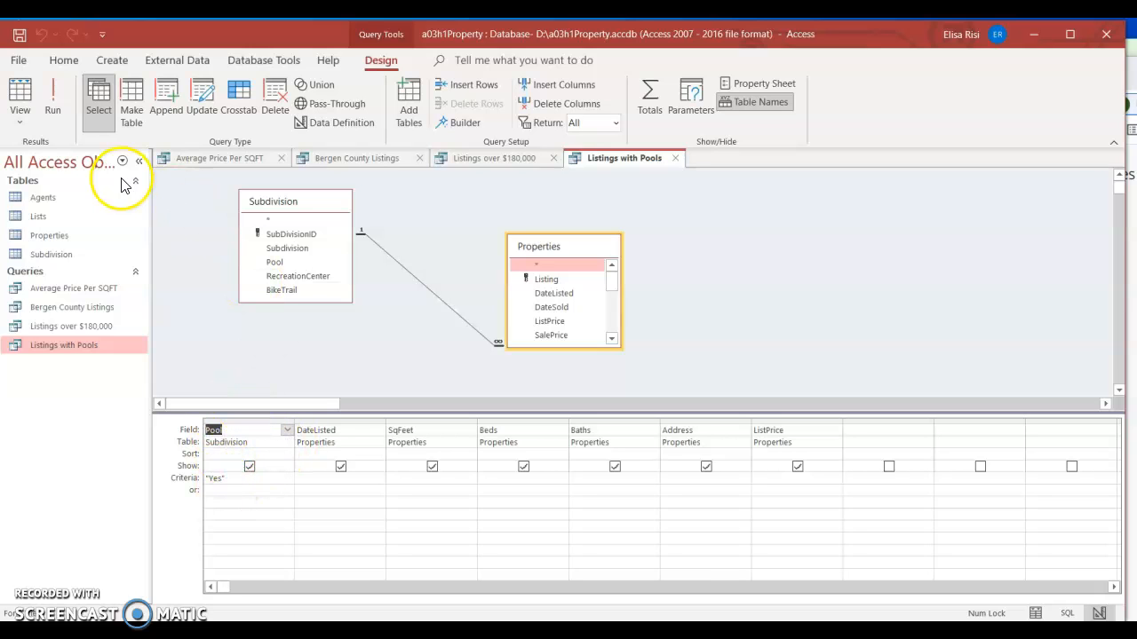
Step: Show Listings with Pools in Datasheet view again, cancelling the parameter prompt, and close all open queries
left_click(20, 111)
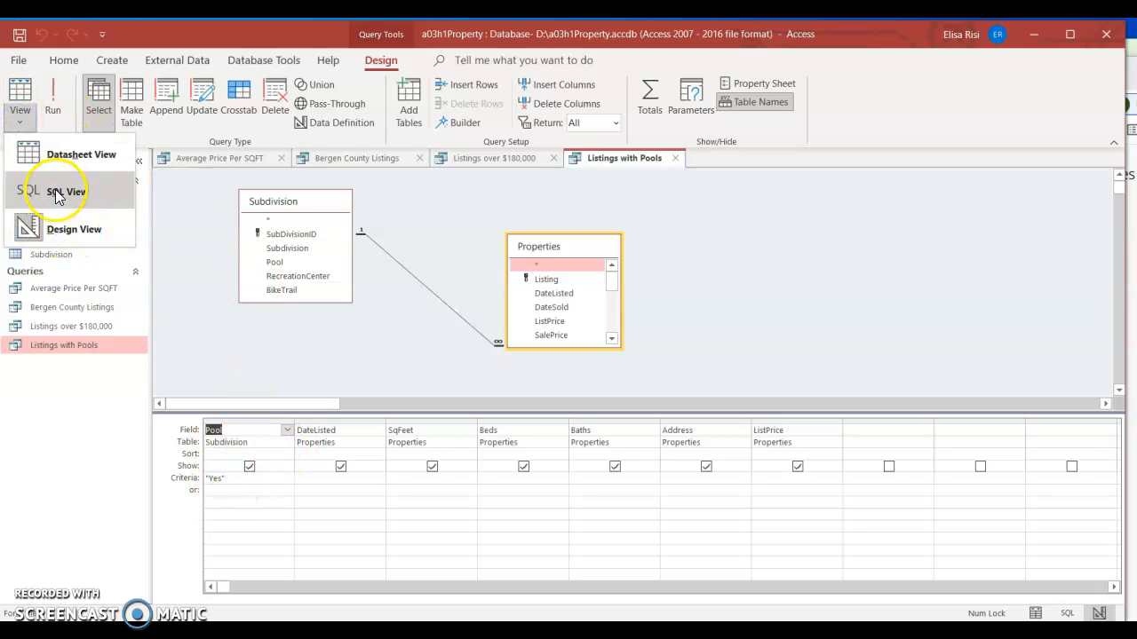
left_click(72, 153)
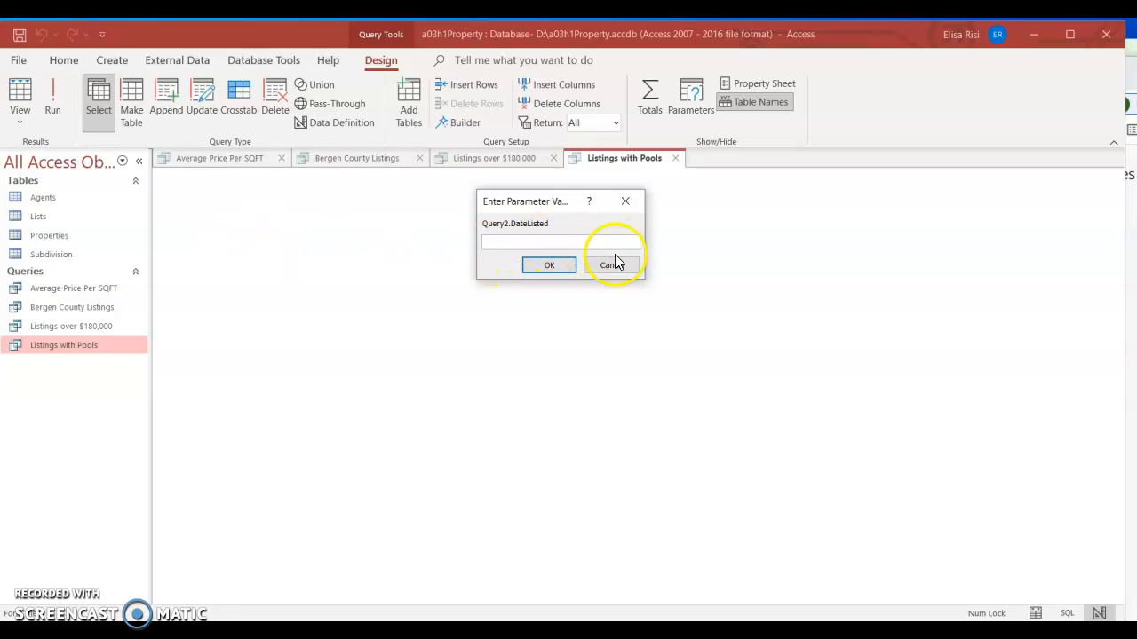
left_click(612, 265)
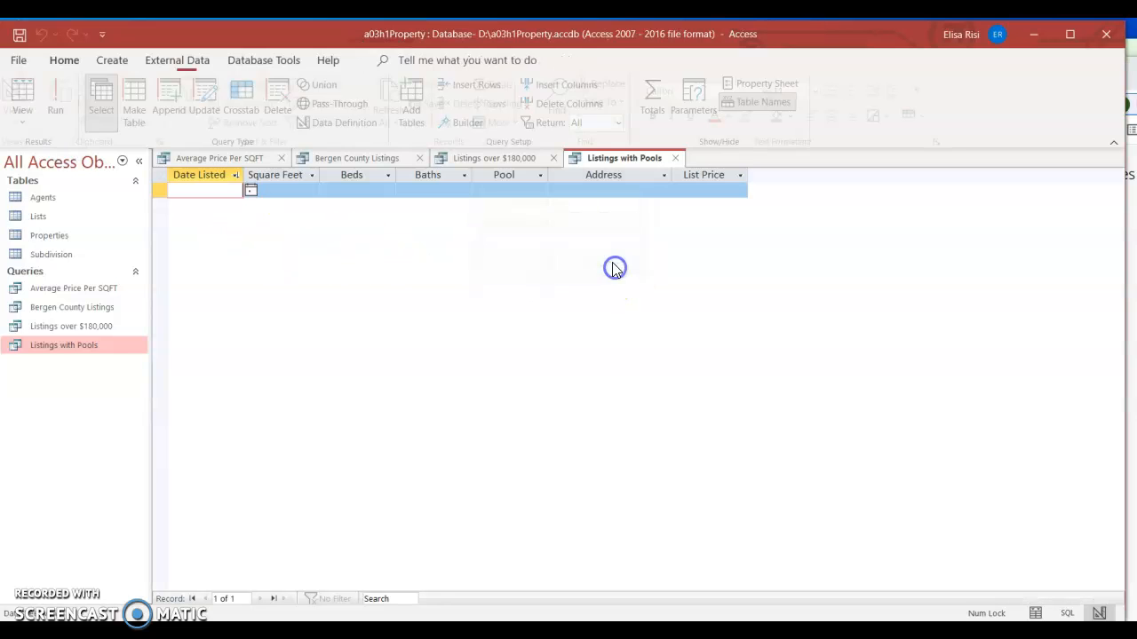
left_click(675, 158)
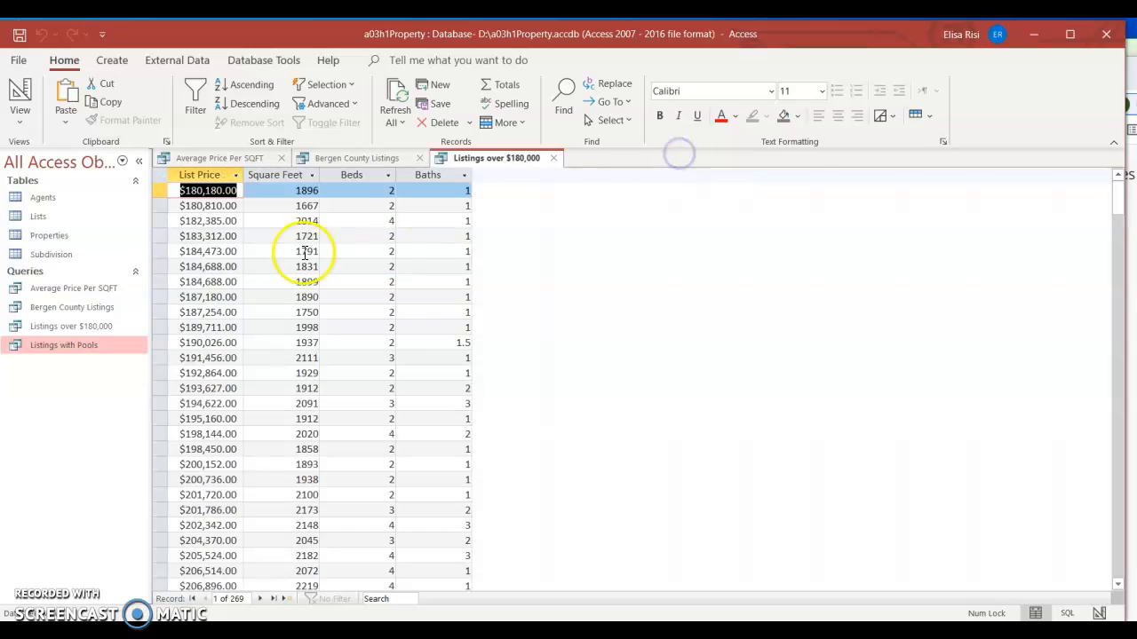
left_click(215, 159)
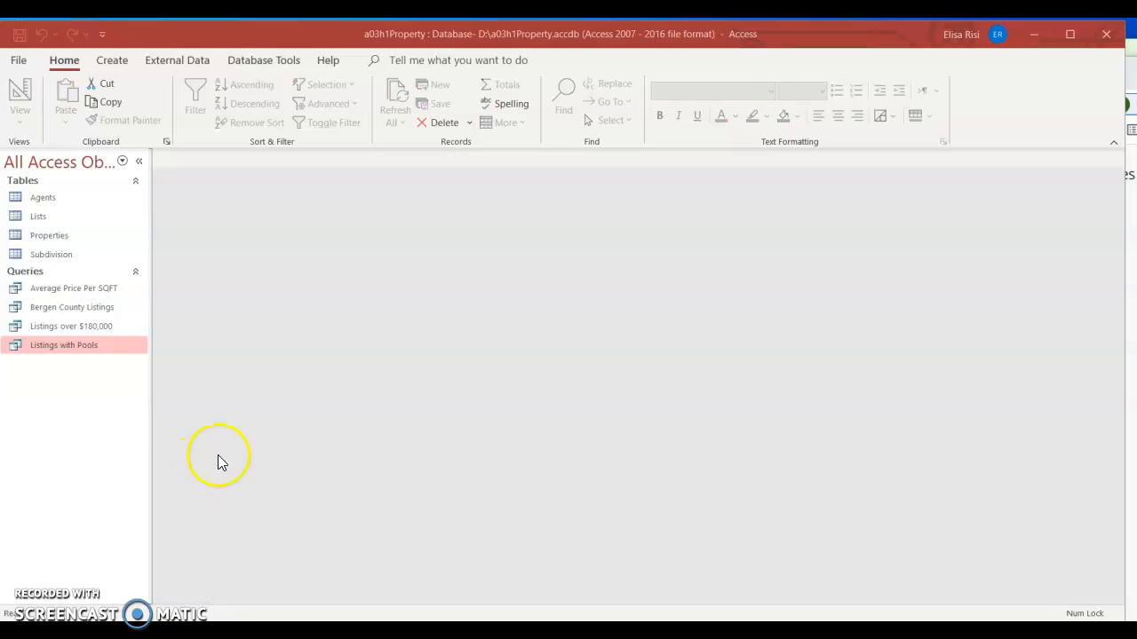
Step: Reopen Listings with Pools, entering "Listings with Pools" as the Query2.DateListed parameter, and check the Pool criterion in Design view
double_click(85, 352)
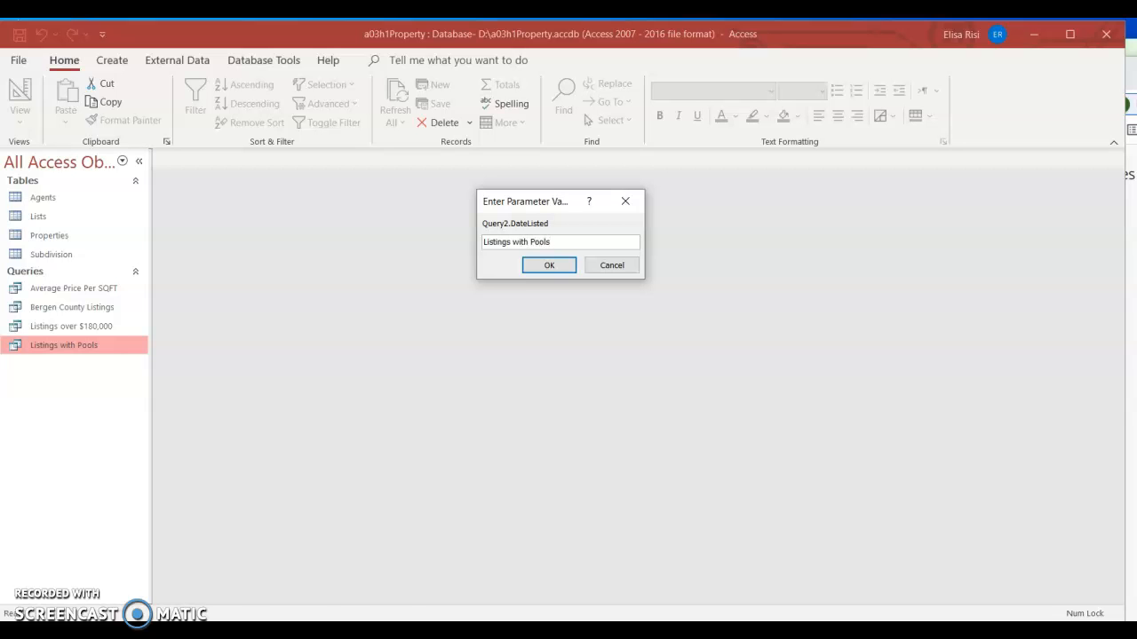
key("Return")
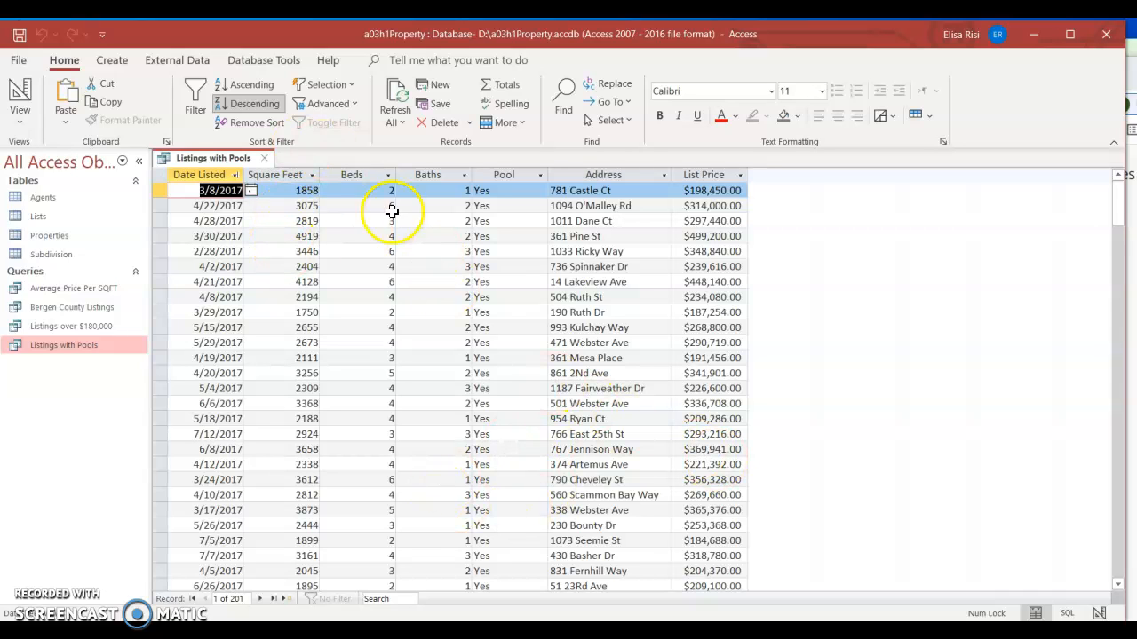
left_click(20, 114)
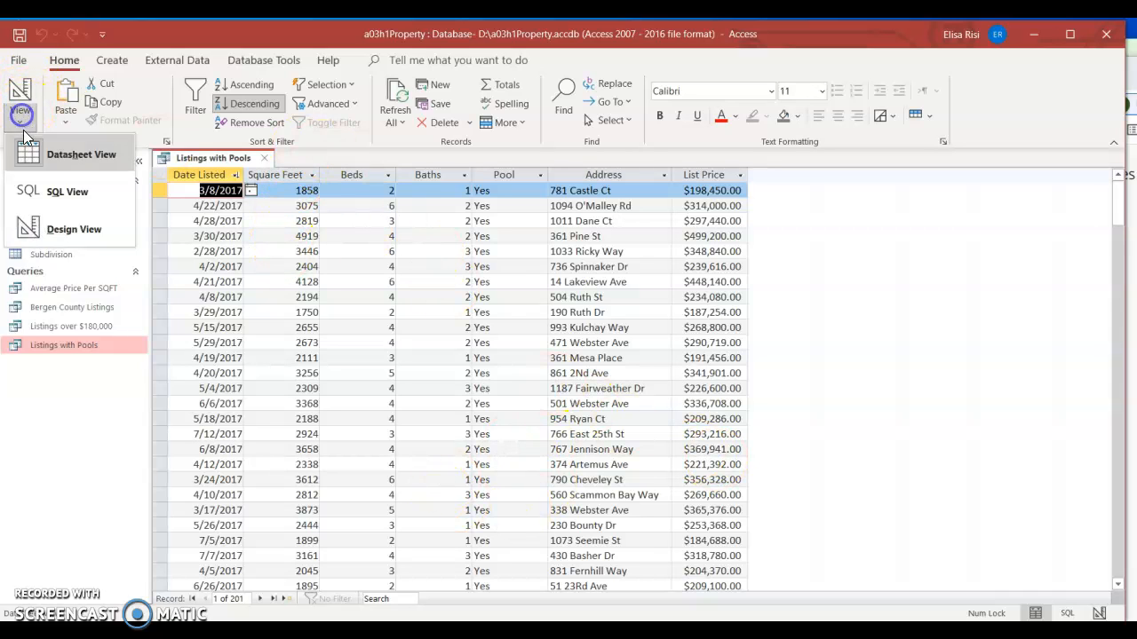
left_click(62, 246)
left_click(229, 466)
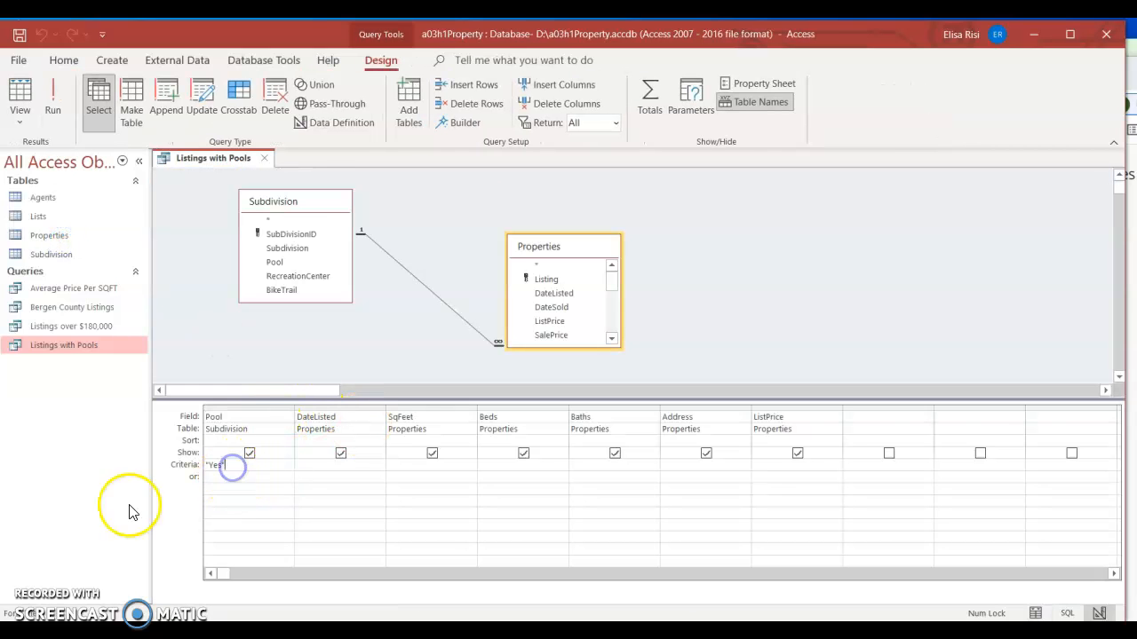
Step: Set the ListPrice criterion of the Listings over $180,000 query to <180000, run the query and look through the records
double_click(89, 327)
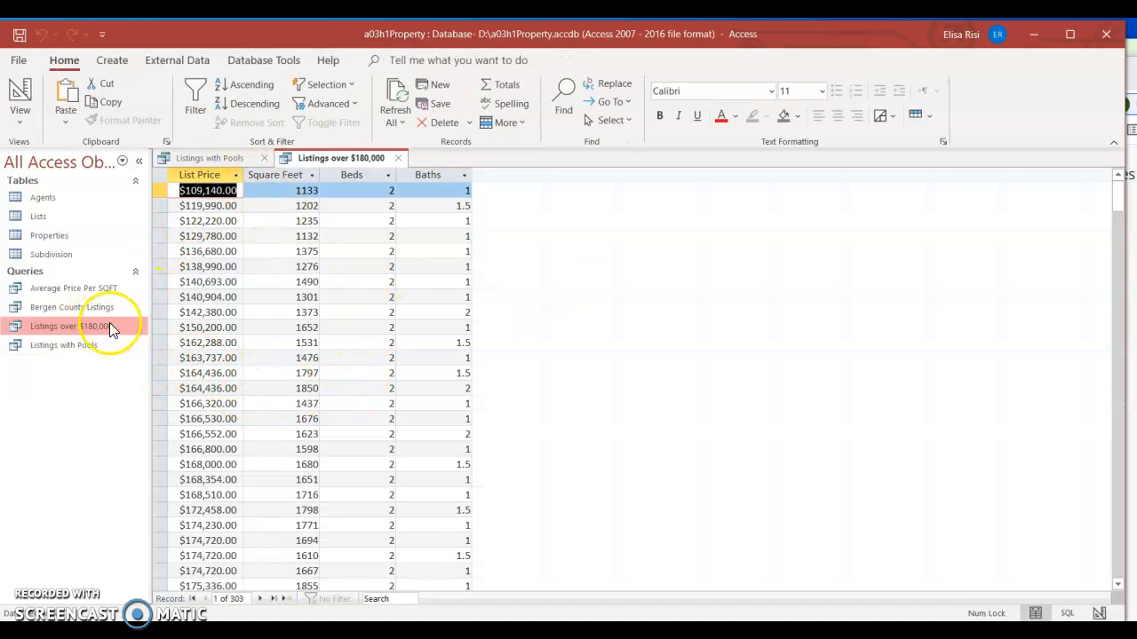
left_click(18, 115)
left_click(44, 222)
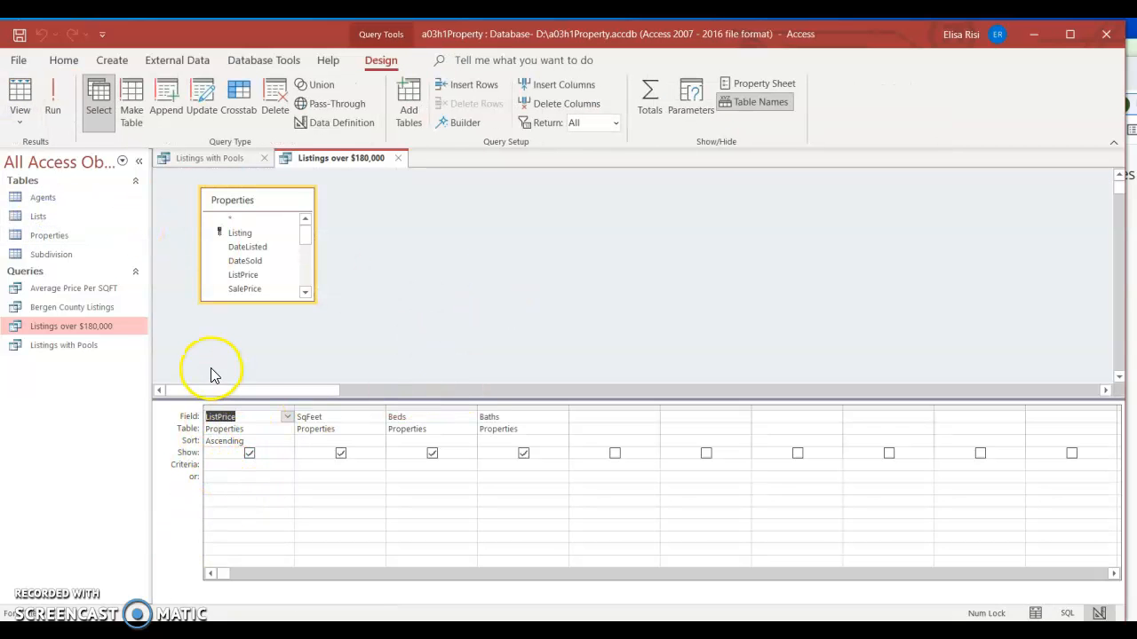
left_click(232, 465)
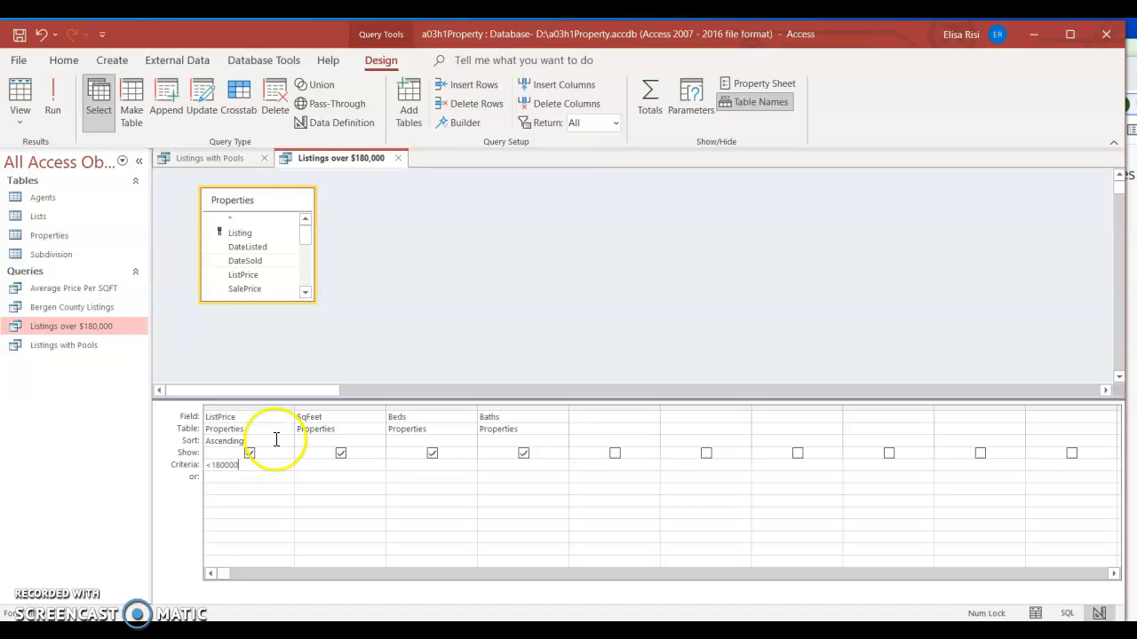
left_click(53, 99)
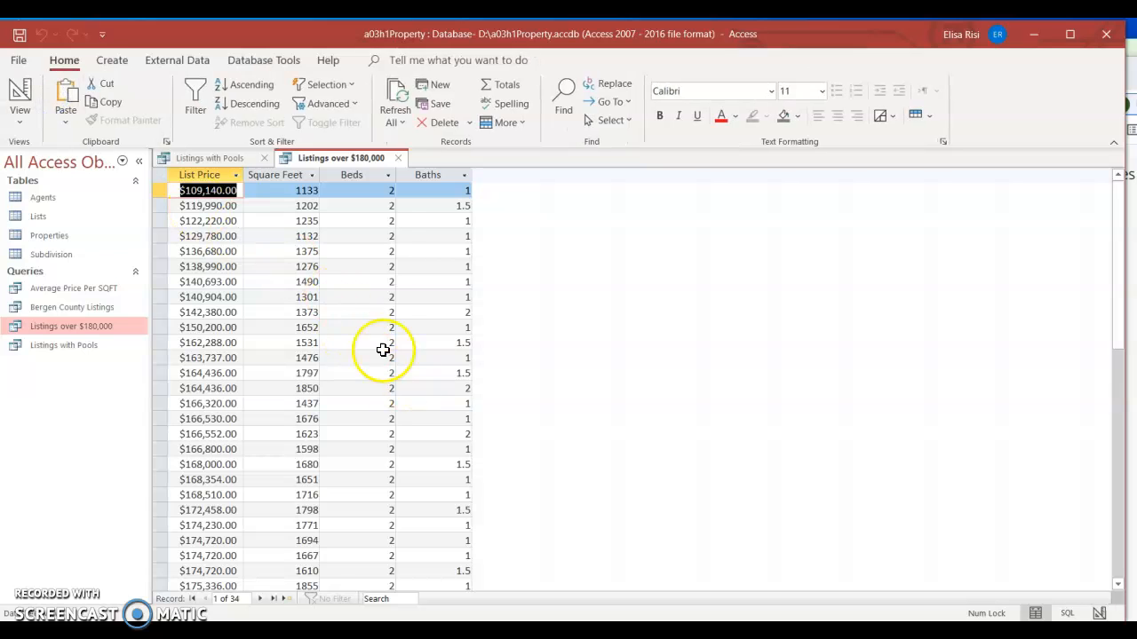
scroll(254, 287, "down", 6)
scroll(257, 293, "up", 3)
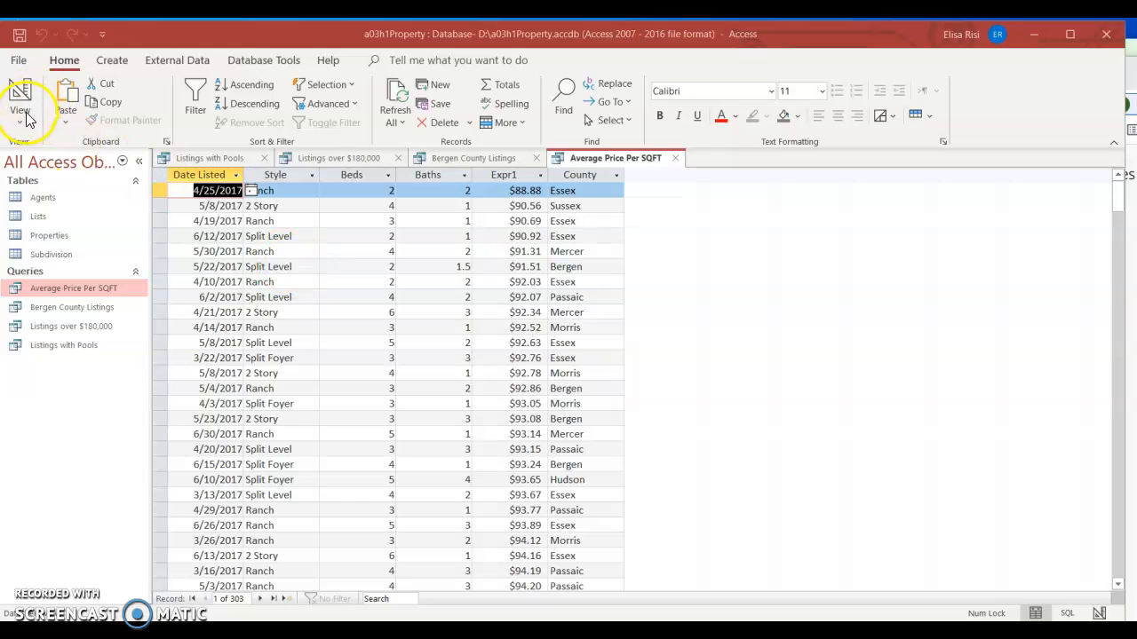
Step: Examine the calculated price-per-square-foot field of the Average Price Per SQFT query in Design view, and return the query to Datasheet view
left_click(21, 118)
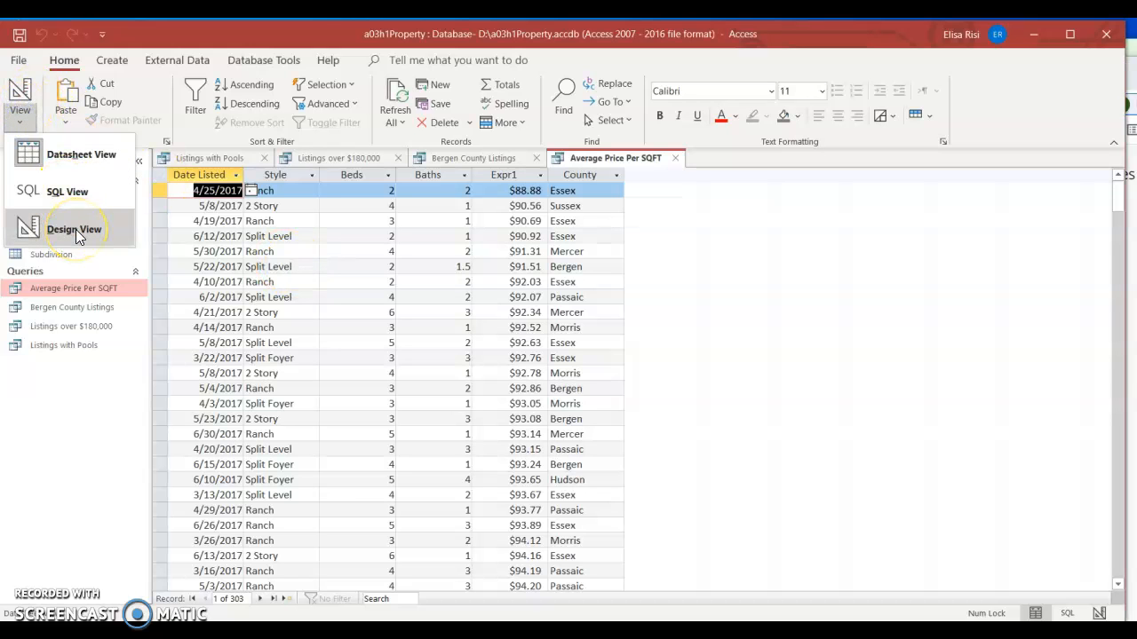
left_click(75, 229)
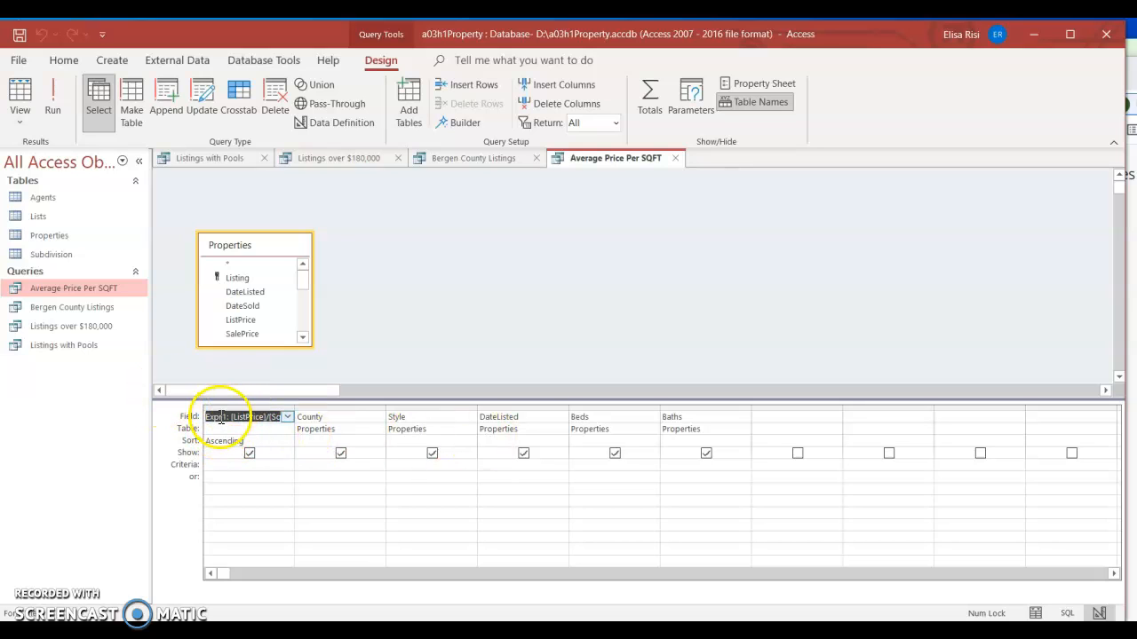
left_click_drag(237, 417, 344, 428)
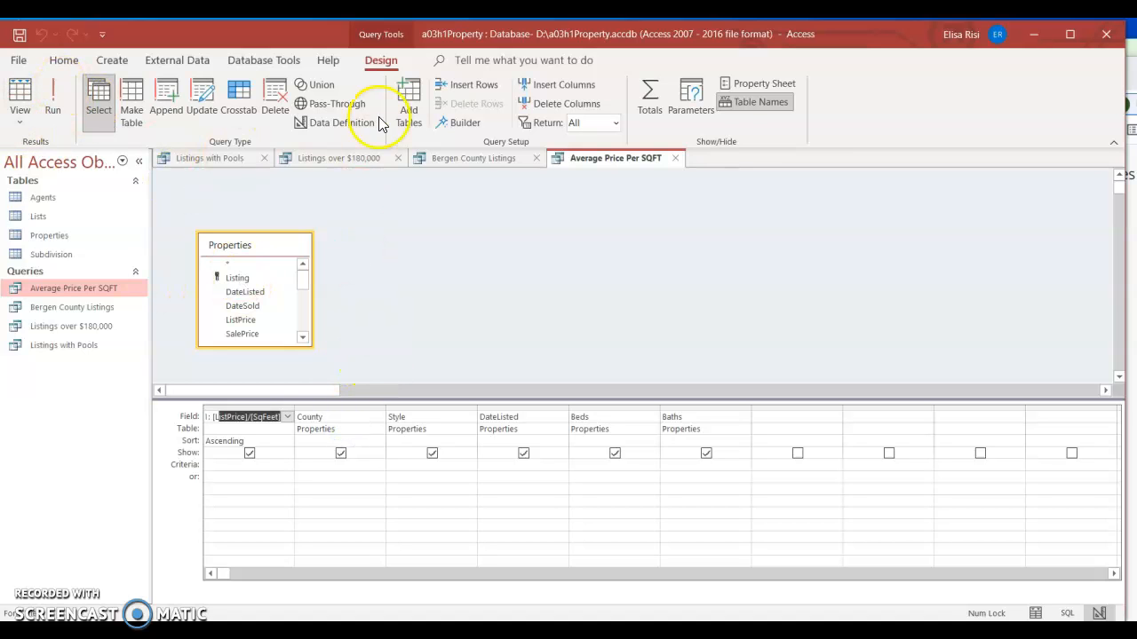
left_click(20, 119)
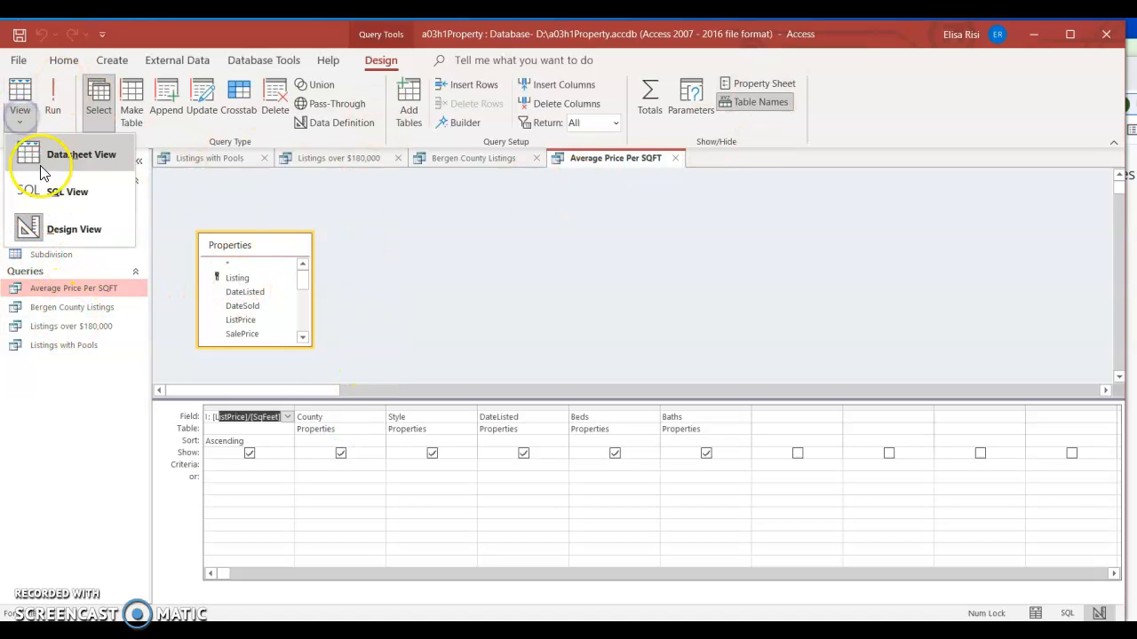
left_click(39, 156)
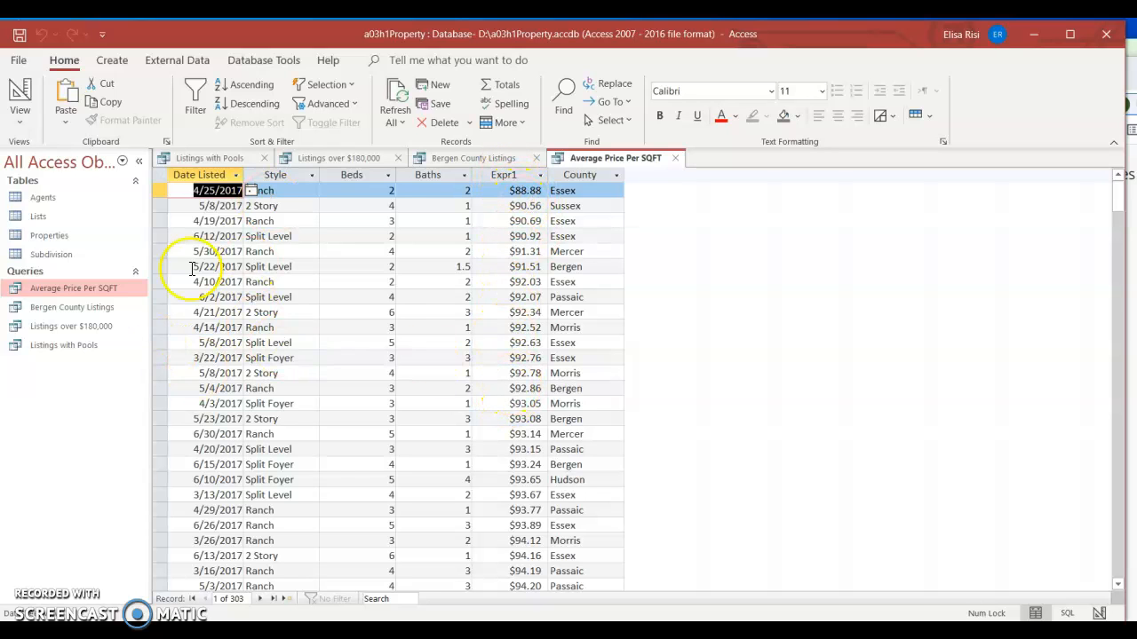
Step: Show the Bergen County Listings query in Design view and check its County criterion
left_click(475, 161)
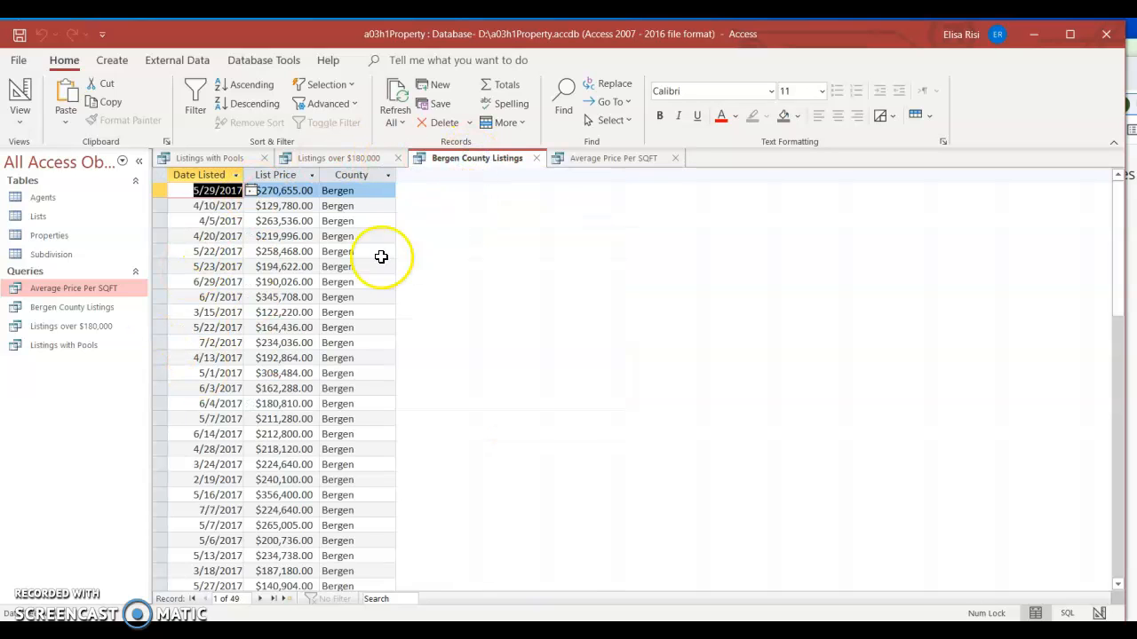
left_click(19, 119)
left_click(52, 218)
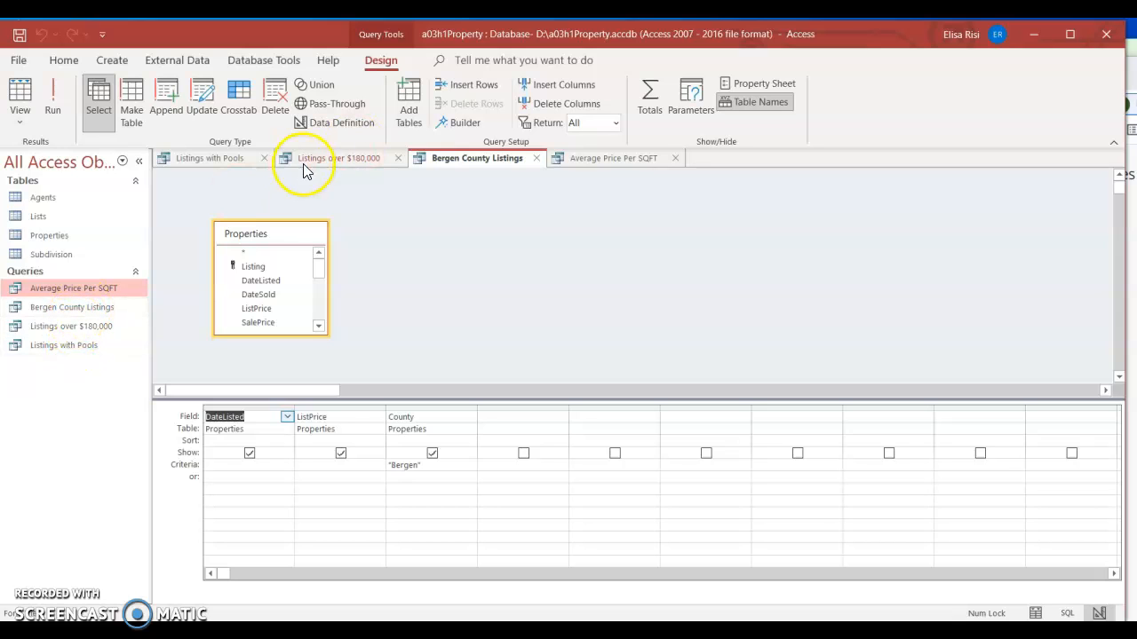
Step: Review the Listings with Pools design and its Properties fields, and display its datasheet with "Listings with Pools" as the Query2.DateListed parameter
left_click(170, 158)
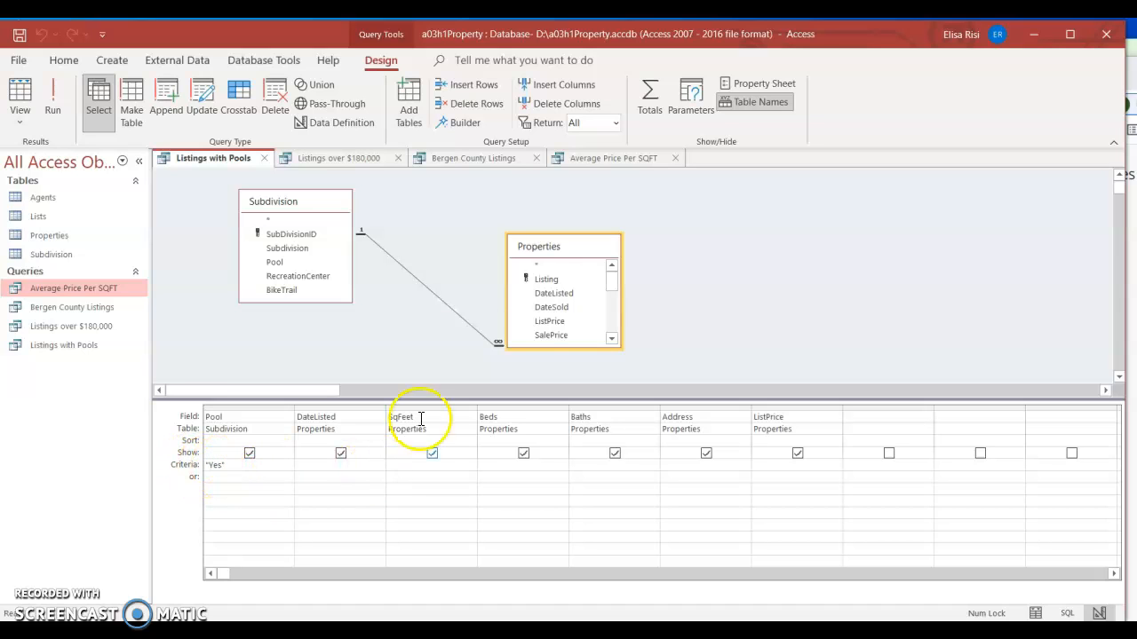
scroll(541, 292, "down", 3)
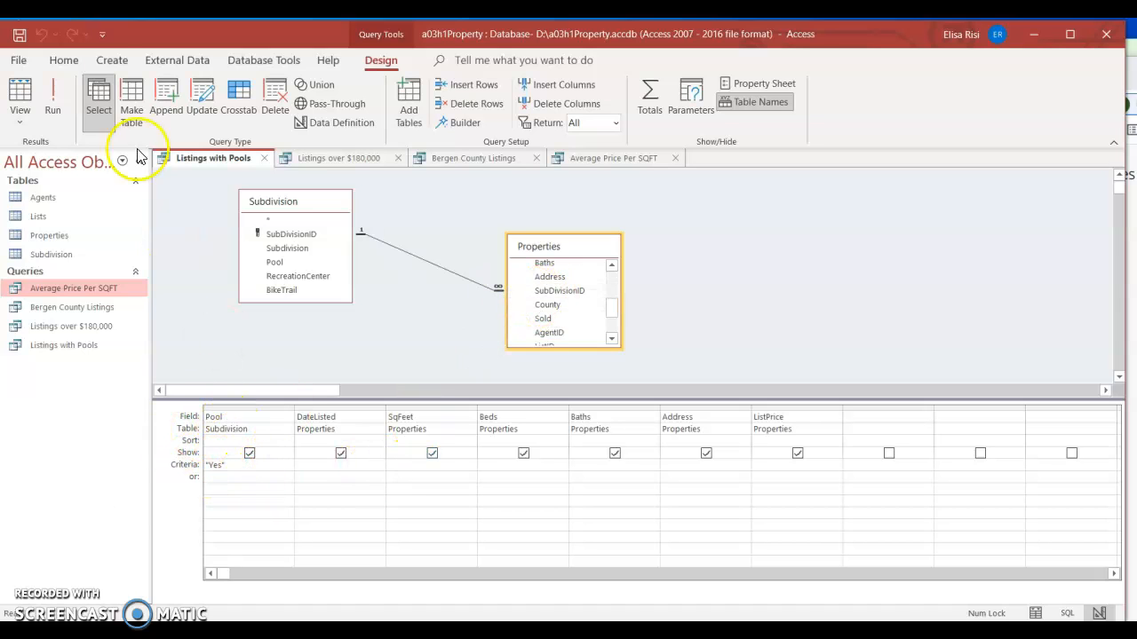
left_click(19, 113)
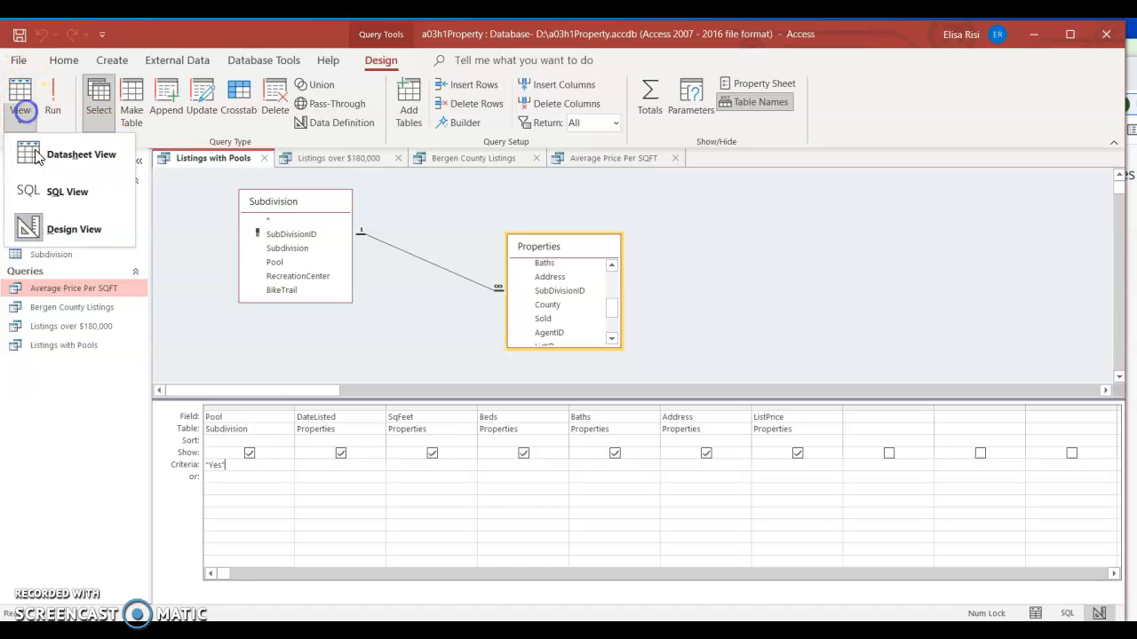
left_click(74, 160)
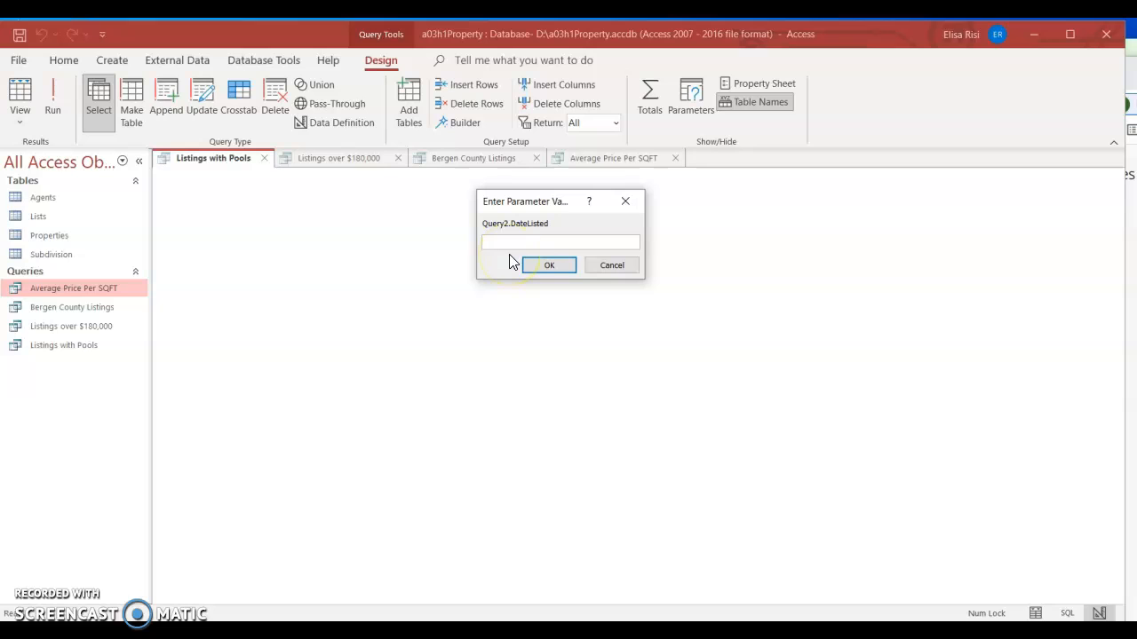
type("Listings with Pools")
key("Return")
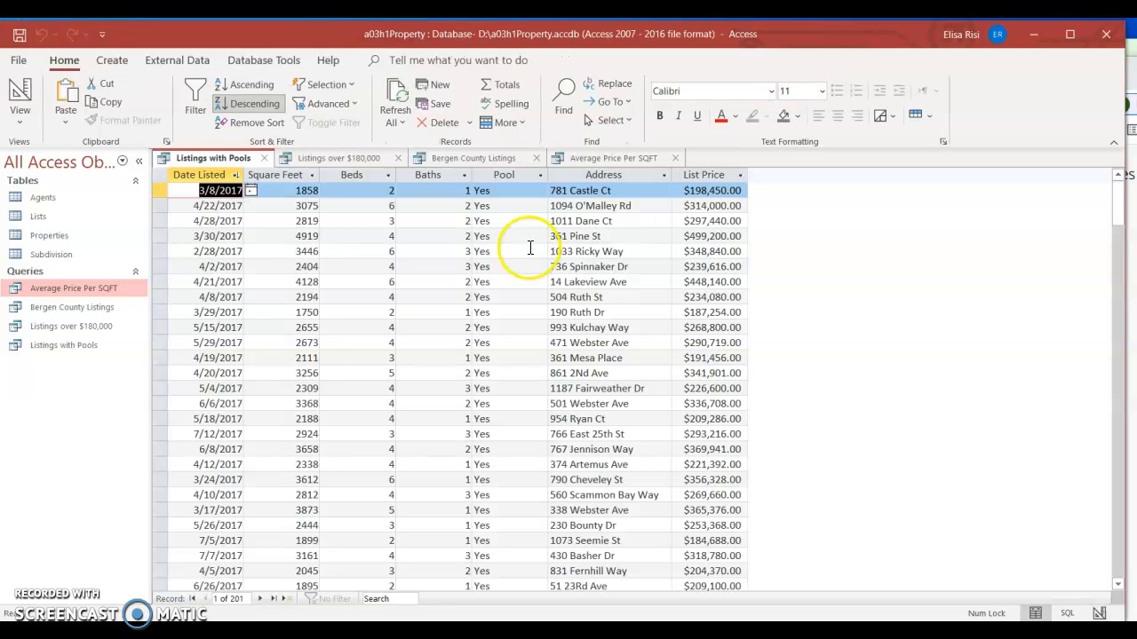